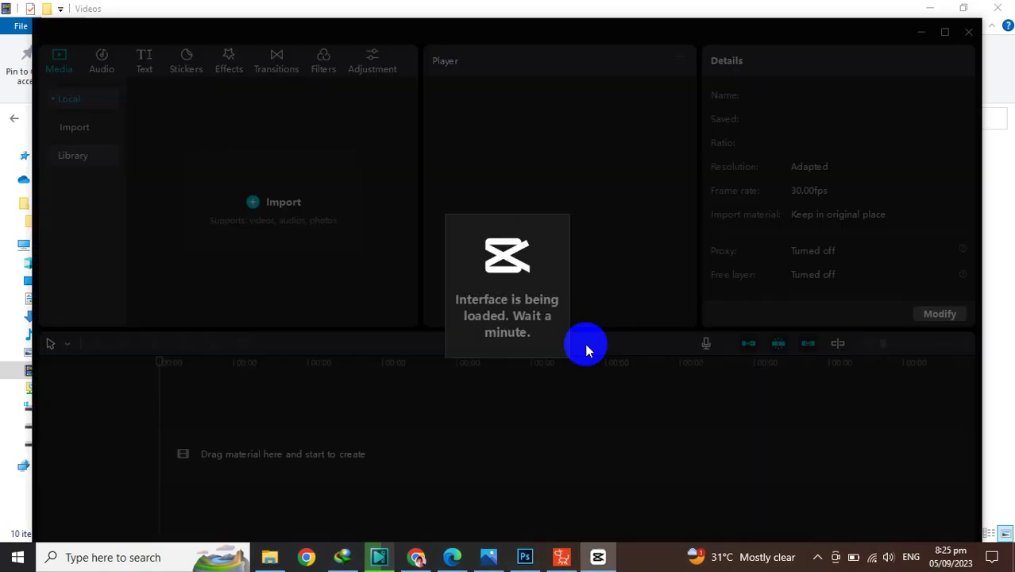
Maximize the CapCut project window.
{"action": "right_click", "coordinate": [585, 344]}
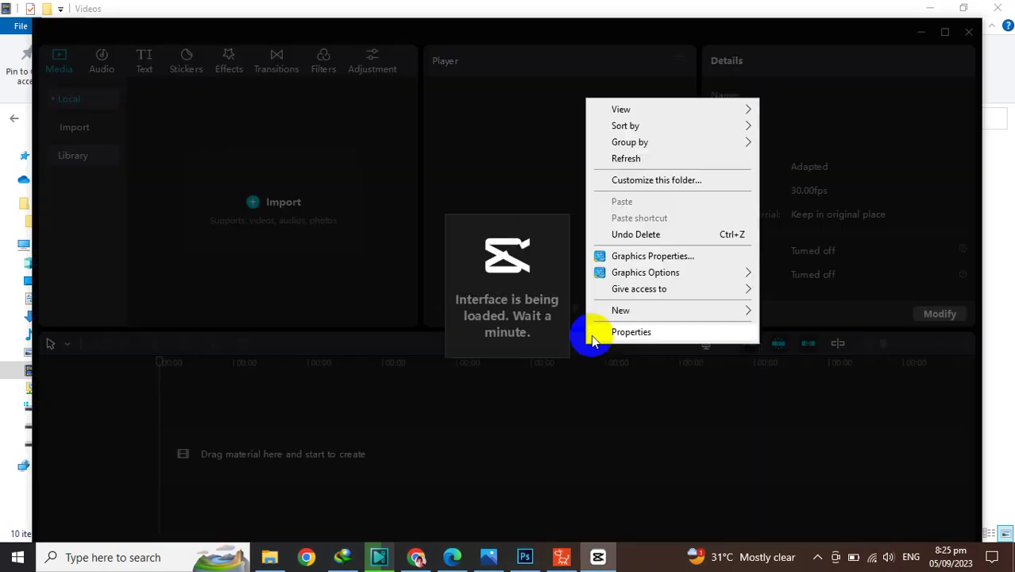
{"action": "left_click", "coordinate": [626, 158]}
{"action": "left_click", "coordinate": [944, 32]}
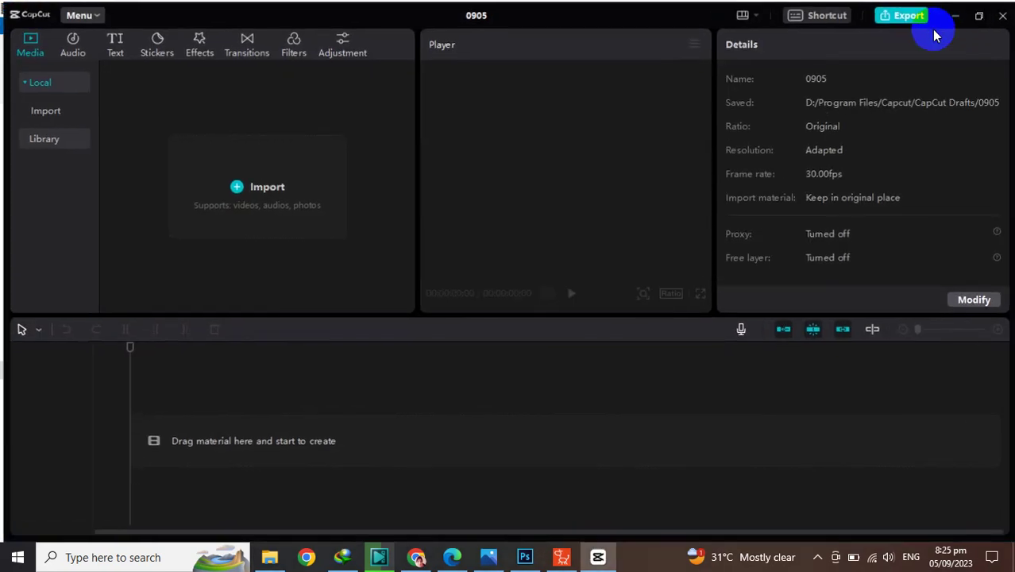
Import the Retro TV Green Screen Background video from the Videos folder and place it at the start of the timeline.
{"action": "left_click", "coordinate": [270, 557]}
{"action": "left_click", "coordinate": [251, 314]}
{"action": "left_click_drag", "start_coordinate": [252, 317], "coordinate": [297, 236]}
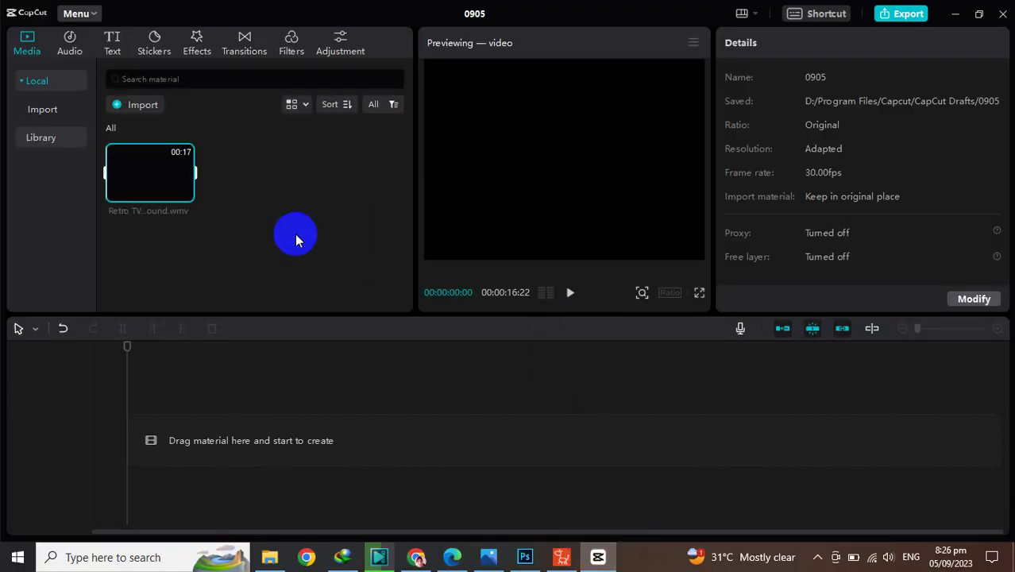
{"action": "left_click_drag", "start_coordinate": [189, 222], "coordinate": [139, 448]}
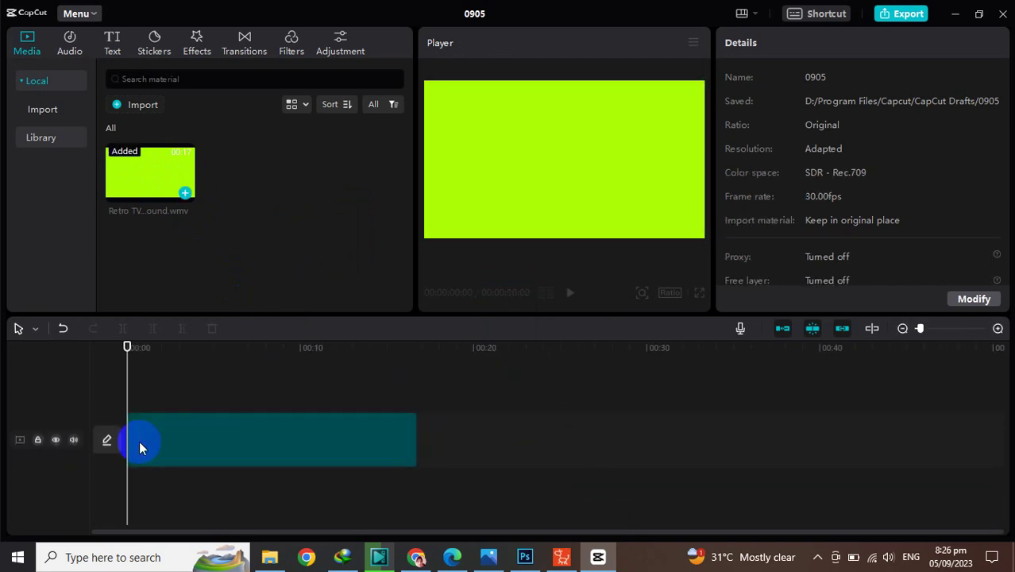
Enable Chroma key on the Retro TV clip, sample its bright green background, and set the strength to 2.
{"action": "left_click", "coordinate": [646, 154]}
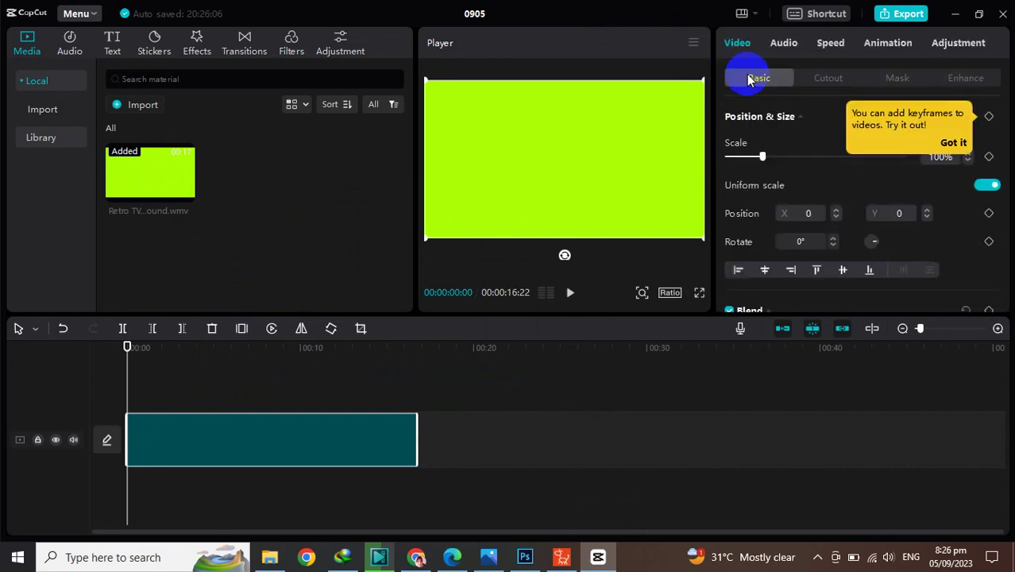
{"action": "left_click", "coordinate": [819, 79]}
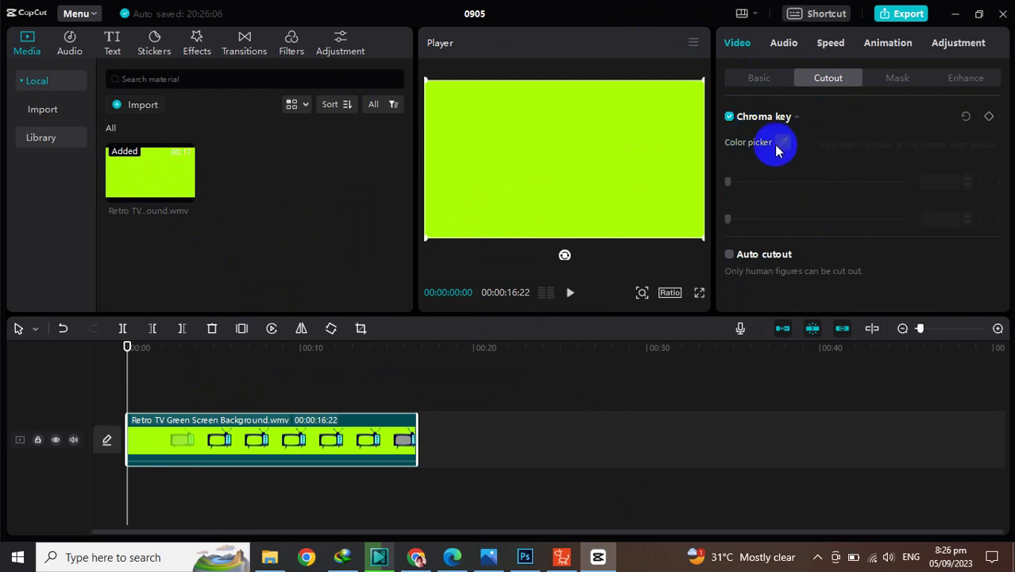
{"action": "left_click", "coordinate": [768, 145]}
{"action": "left_click", "coordinate": [687, 117]}
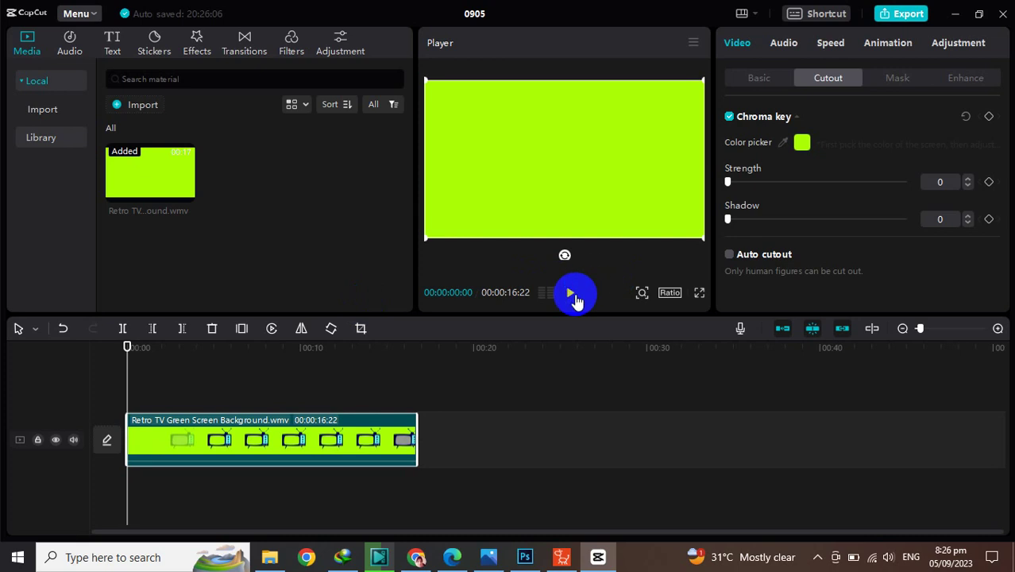
{"action": "left_click", "coordinate": [731, 183]}
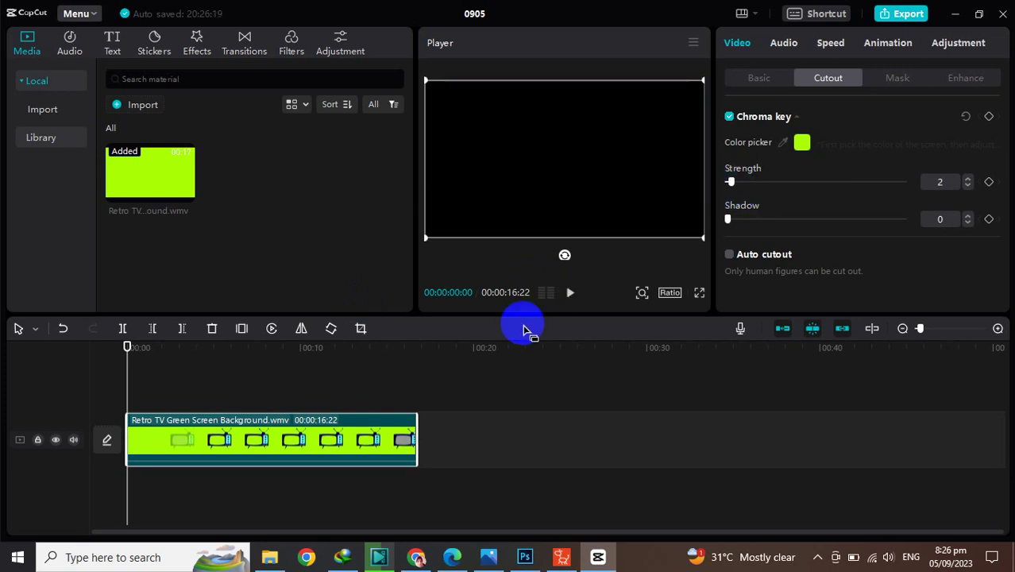
Preview the keyed Retro TV clip and raise the Chroma key strength to 20.
{"action": "left_click", "coordinate": [570, 293]}
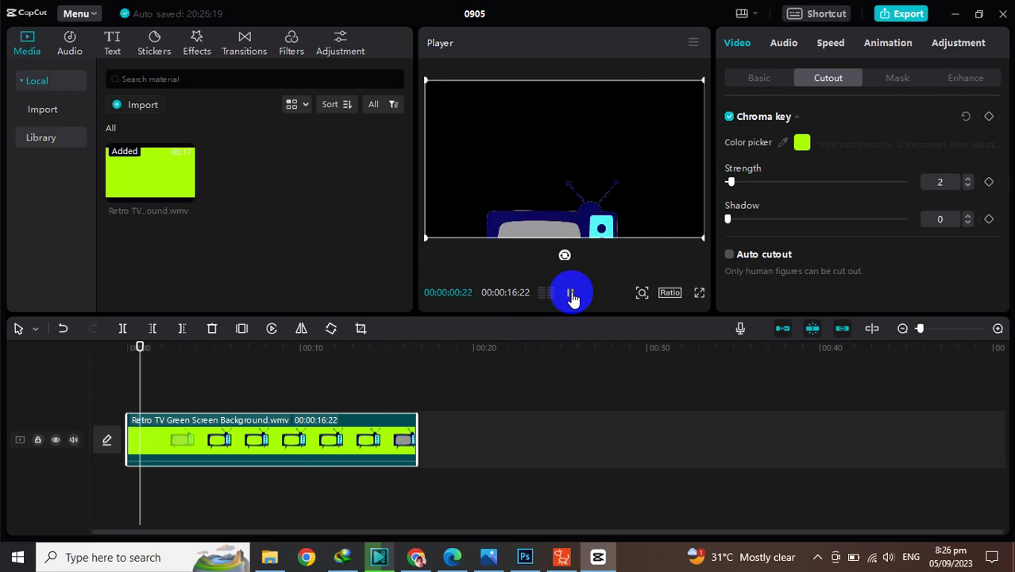
{"action": "left_click", "coordinate": [570, 293]}
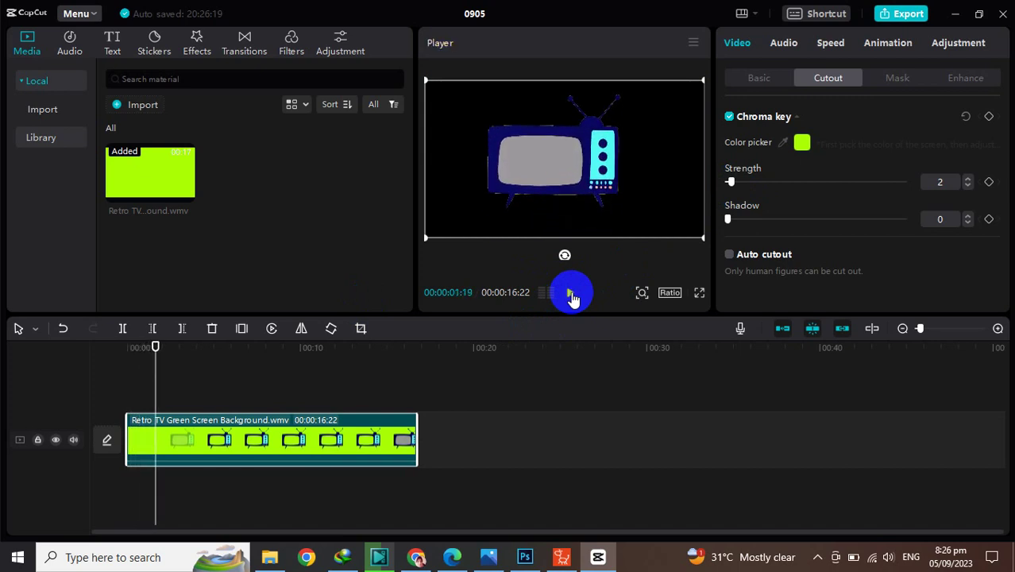
{"action": "left_click", "coordinate": [571, 294]}
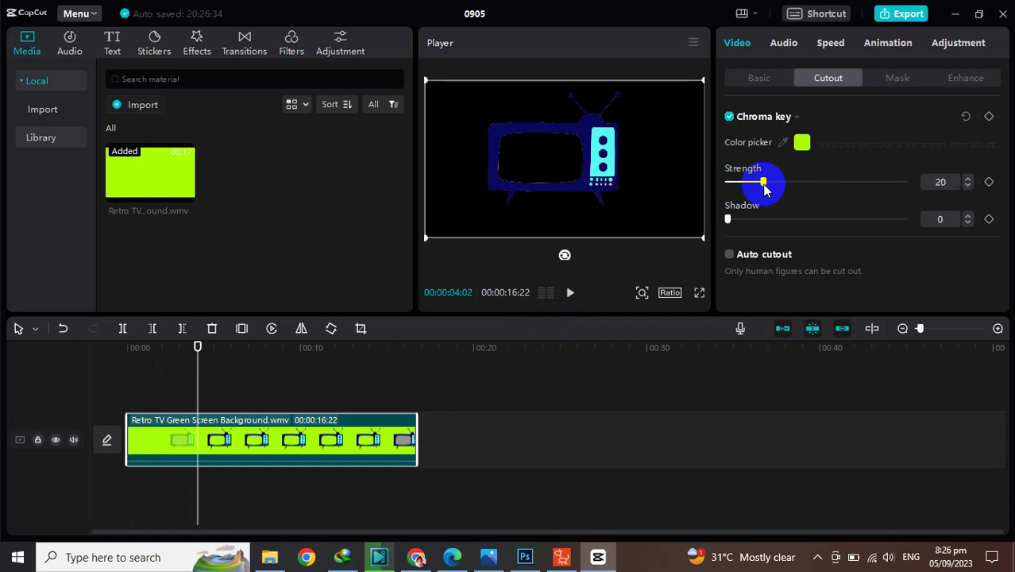
Replay the keyed Retro TV clip from about two seconds in to check the cutout of the TV screen.
{"action": "left_click_drag", "start_coordinate": [191, 348], "coordinate": [159, 347]}
{"action": "left_click", "coordinate": [569, 293]}
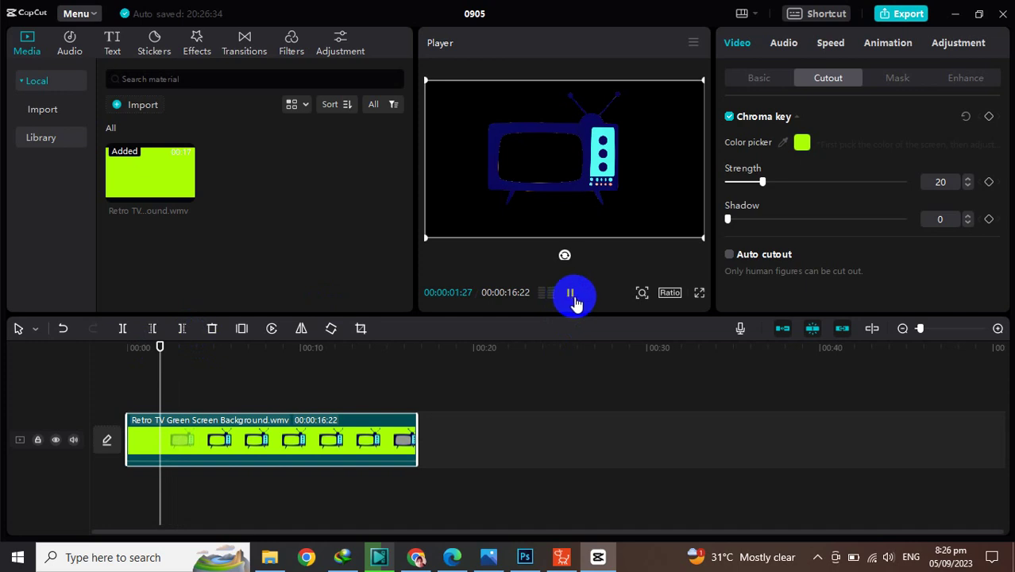
{"action": "left_click", "coordinate": [570, 293]}
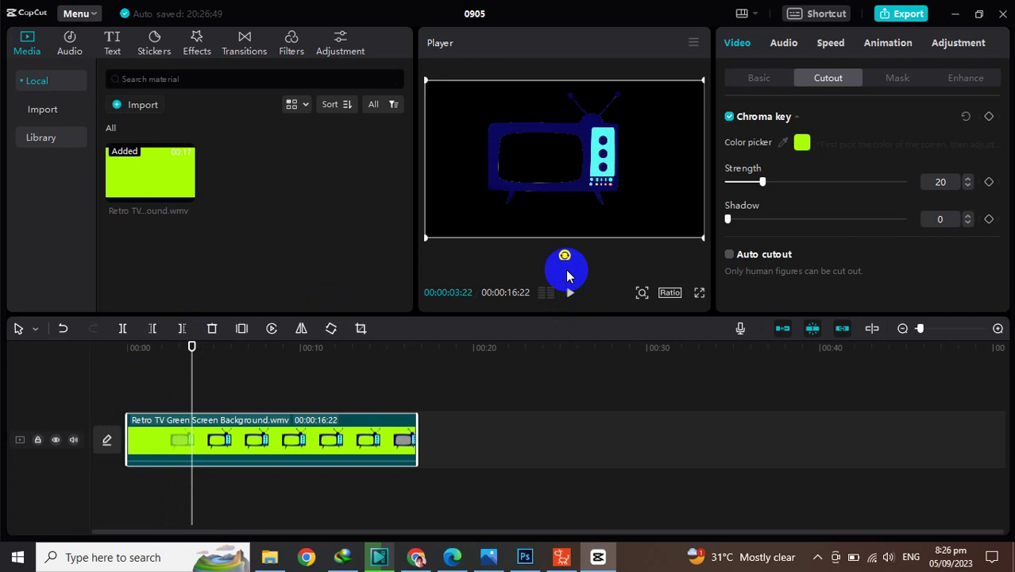
Import the Mini Ambulance Green Screen Background video and place it on a track above the Retro TV clip, starting at 00:00:03:22.
{"action": "left_click", "coordinate": [269, 555]}
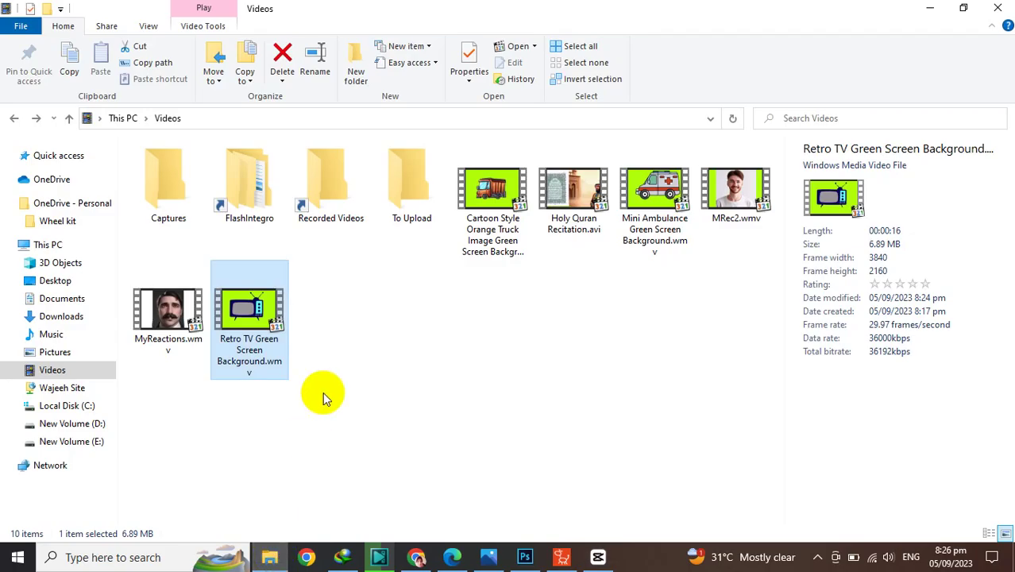
{"action": "left_click_drag", "start_coordinate": [655, 203], "coordinate": [314, 238]}
{"action": "left_click", "coordinate": [236, 176]}
{"action": "left_click_drag", "start_coordinate": [235, 176], "coordinate": [194, 394]}
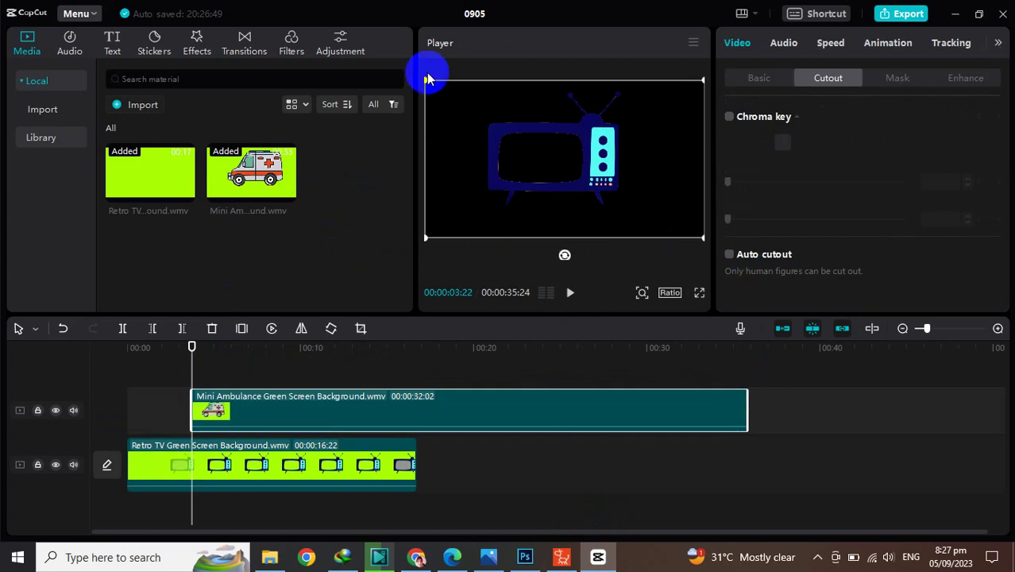
Shrink the ambulance video to fit the TV screen opening and layer it beneath the Retro TV clip.
{"action": "left_click_drag", "start_coordinate": [426, 80], "coordinate": [558, 165]}
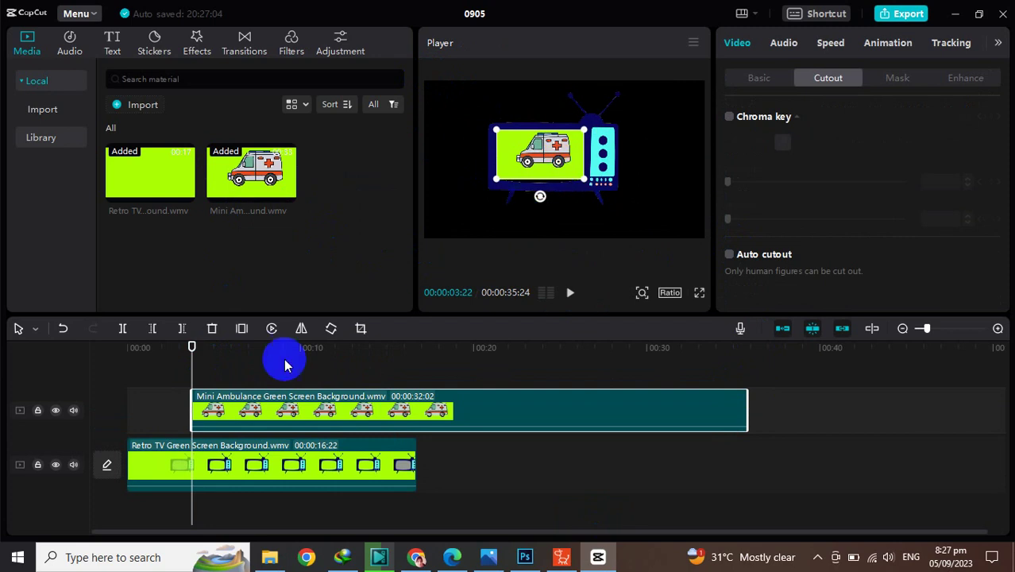
{"action": "left_click_drag", "start_coordinate": [263, 421], "coordinate": [264, 515]}
{"action": "left_click_drag", "start_coordinate": [244, 478], "coordinate": [254, 373]}
Play the composite to check how the ambulance shows through the TV screen up to the end of the TV clip.
{"action": "key", "text": "space"}
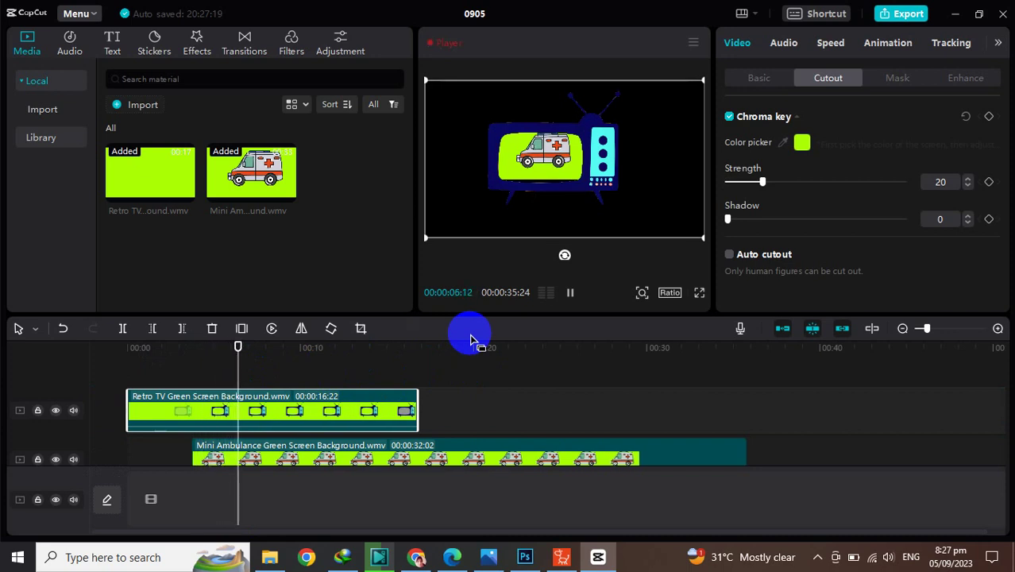
{"action": "key", "text": "space"}
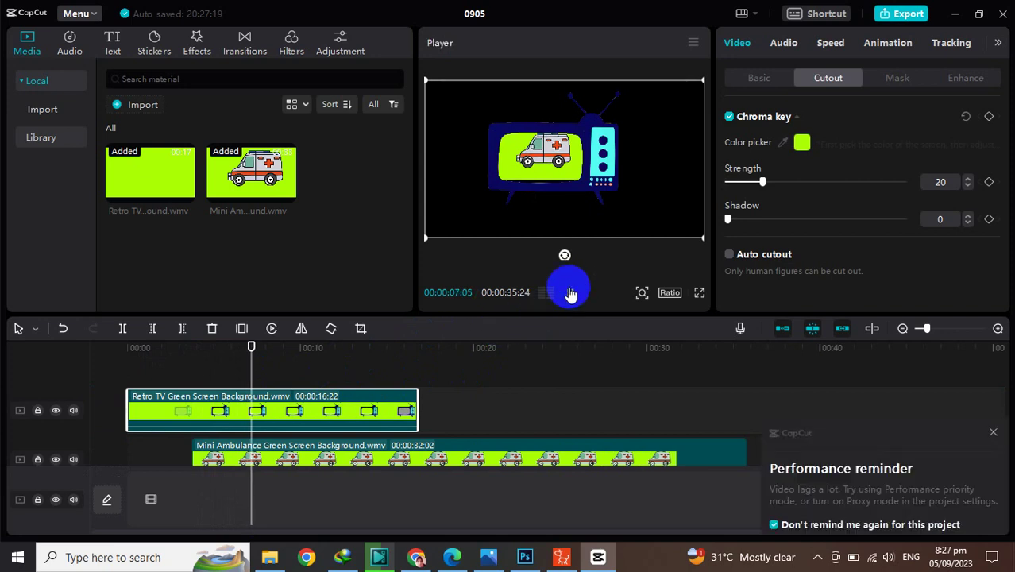
{"action": "left_click", "coordinate": [569, 293]}
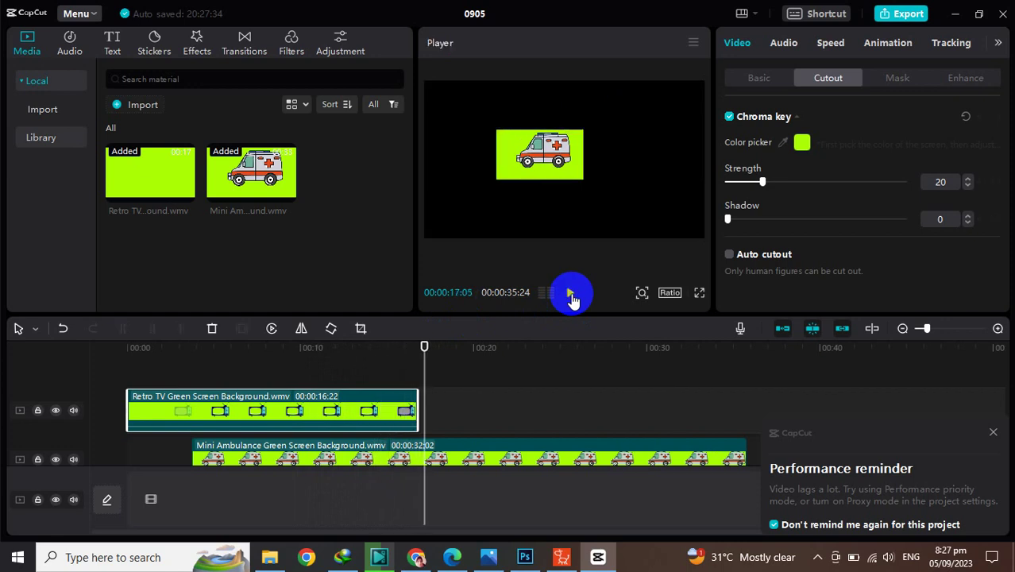
Split the Mini Ambulance clip at 00:00:13:12, where the TV screen turns grey, delete the second part, and preview the ending.
{"action": "left_click_drag", "start_coordinate": [422, 342], "coordinate": [351, 352]}
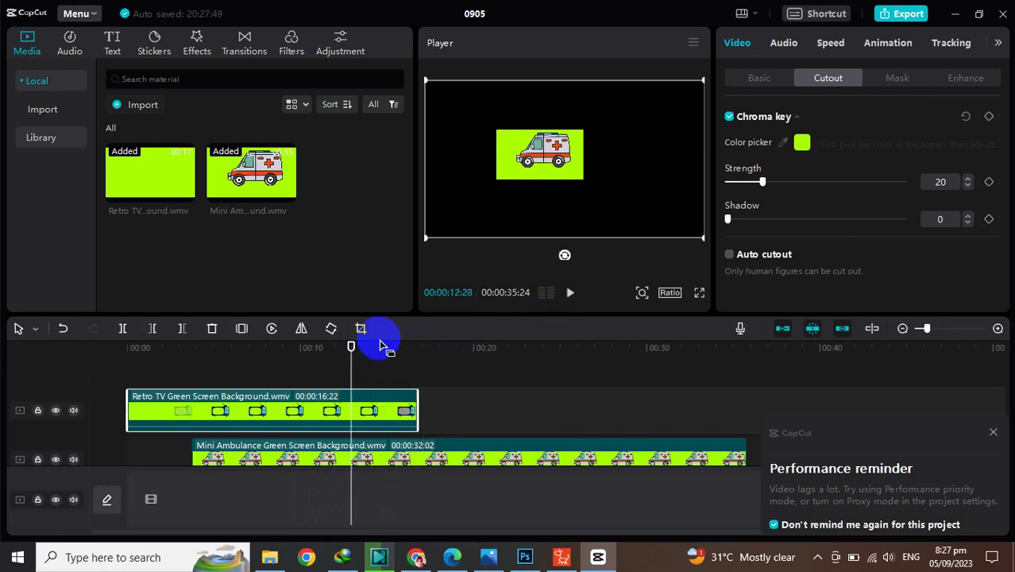
{"action": "left_click", "coordinate": [350, 348]}
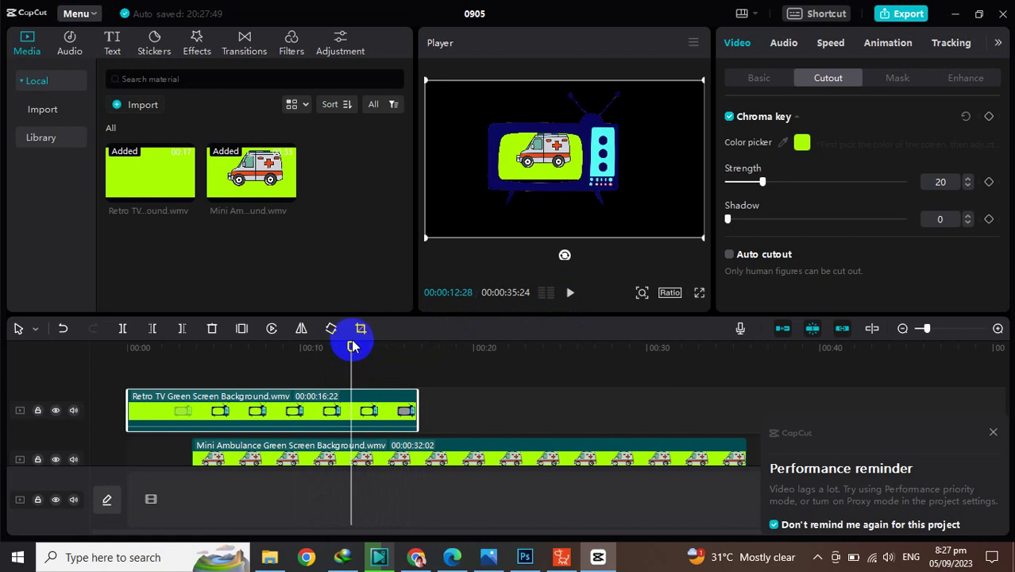
{"action": "left_click_drag", "start_coordinate": [354, 343], "coordinate": [359, 344]}
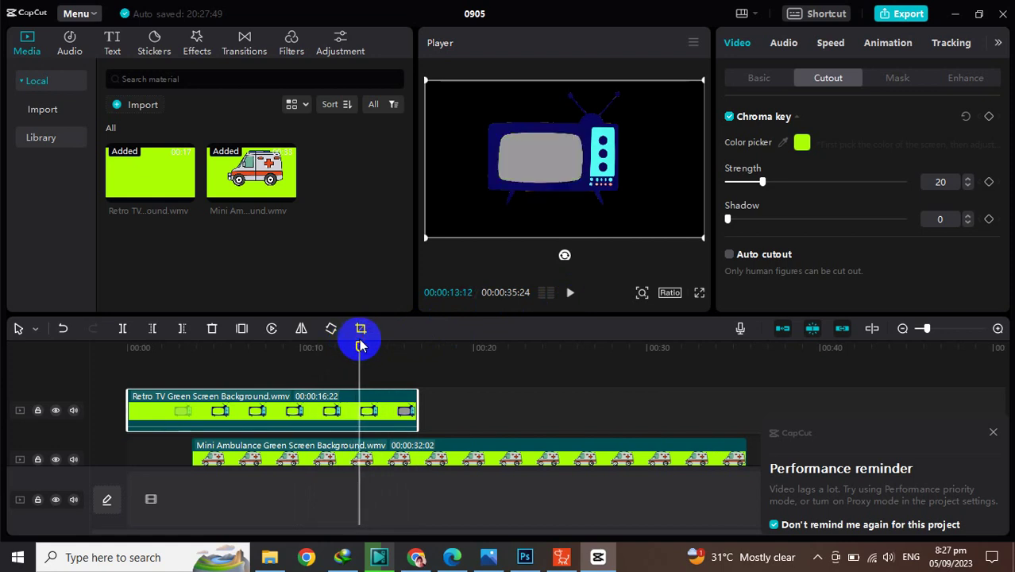
{"action": "left_click", "coordinate": [401, 452]}
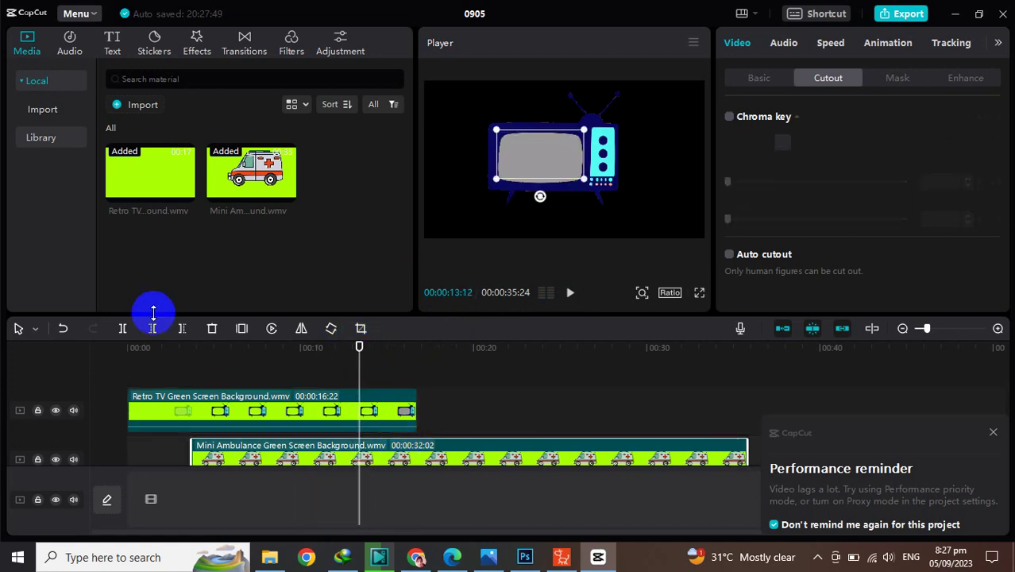
{"action": "left_click", "coordinate": [122, 328]}
{"action": "left_click", "coordinate": [389, 431]}
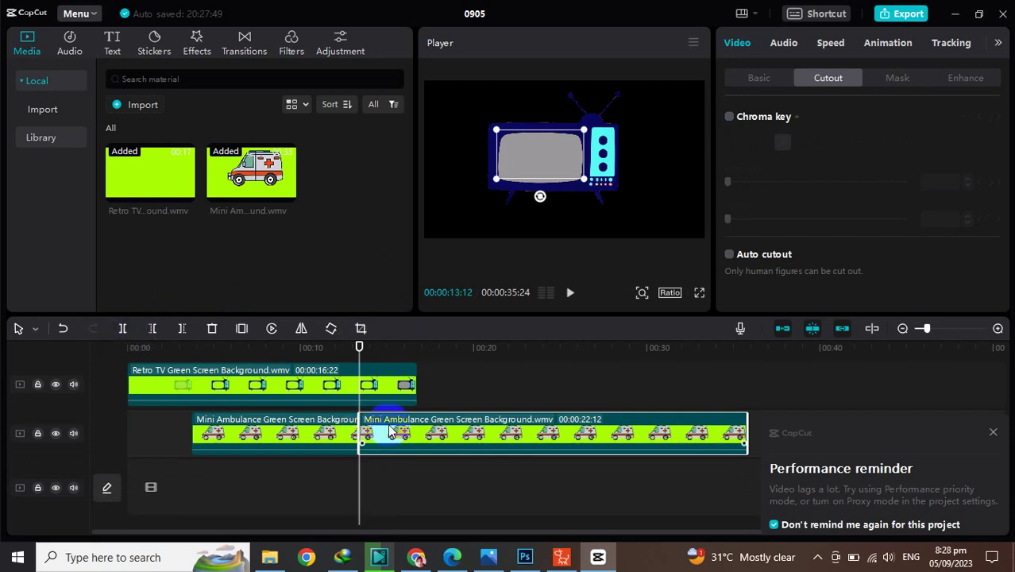
{"action": "key", "text": "Delete"}
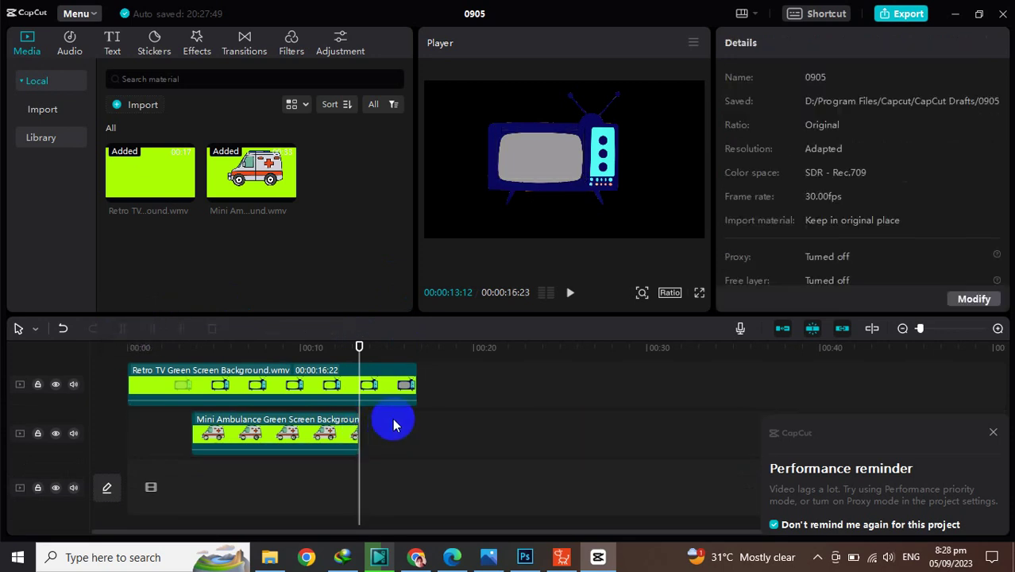
{"action": "left_click", "coordinate": [569, 292]}
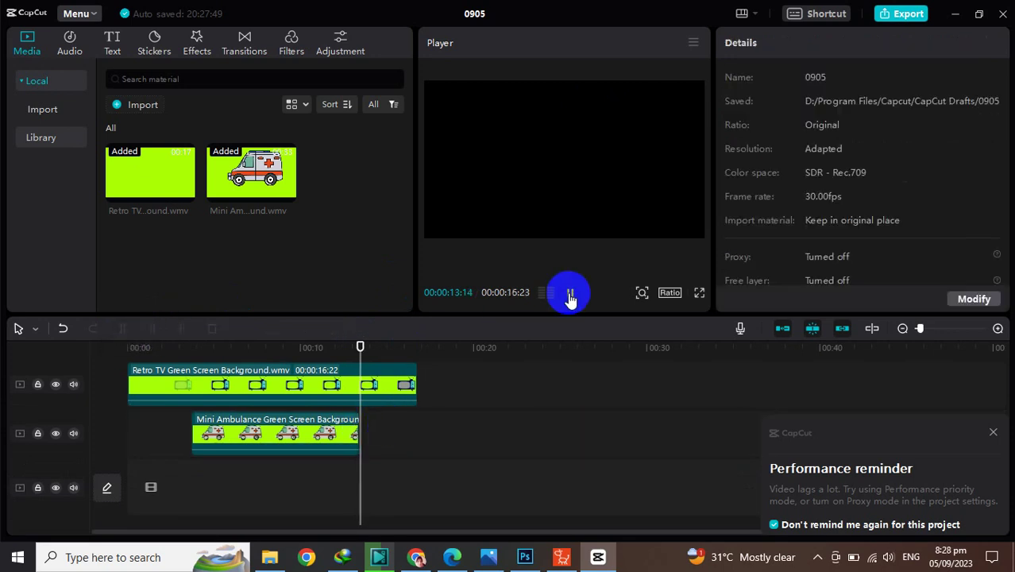
Import the cartoon living-room image from the Downloads folder and place it at the start of the bottom track.
{"action": "left_click", "coordinate": [282, 551]}
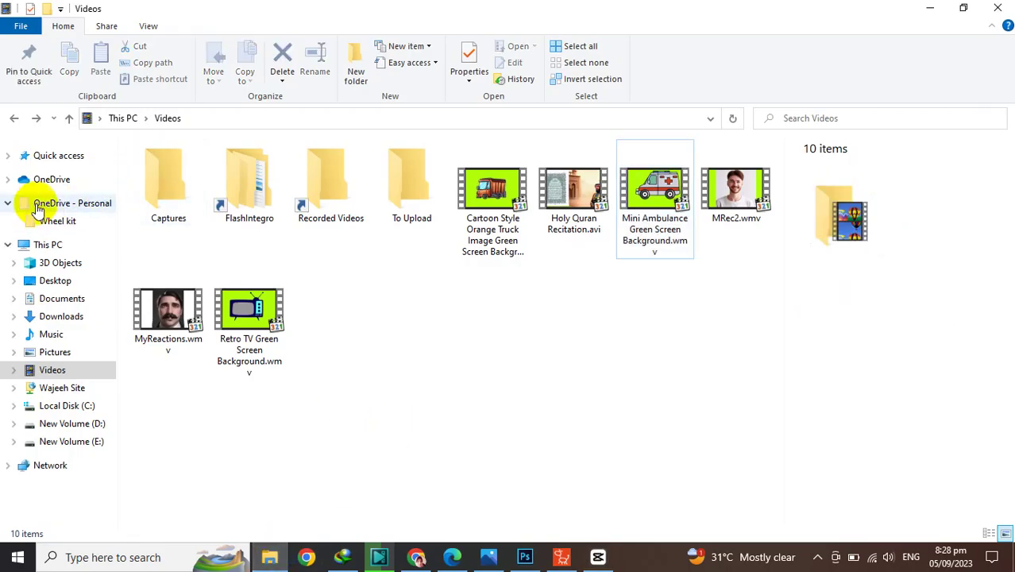
{"action": "left_click", "coordinate": [8, 155]}
{"action": "left_click", "coordinate": [28, 191]}
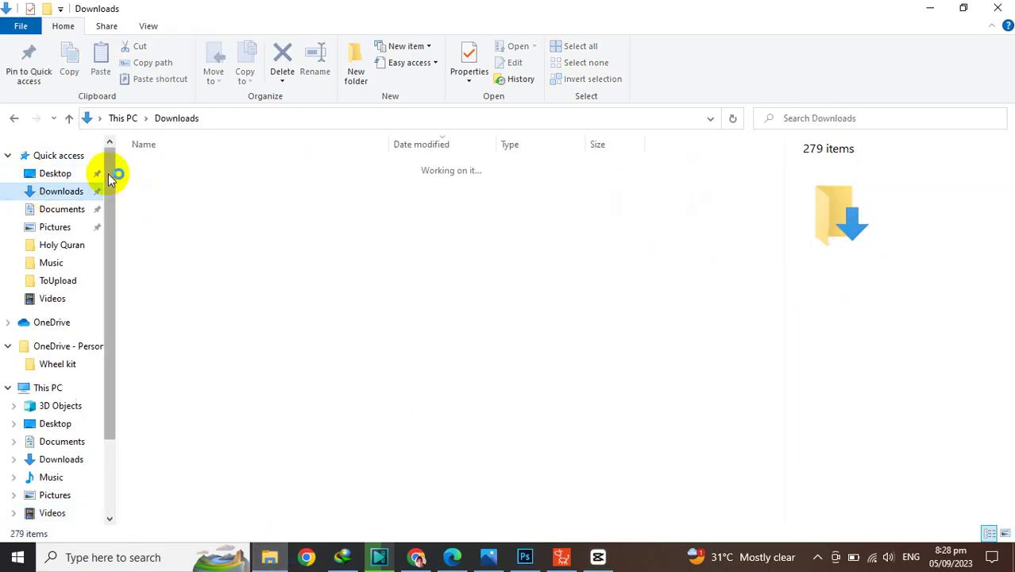
{"action": "left_click", "coordinate": [159, 187]}
{"action": "left_click_drag", "start_coordinate": [159, 188], "coordinate": [154, 492]}
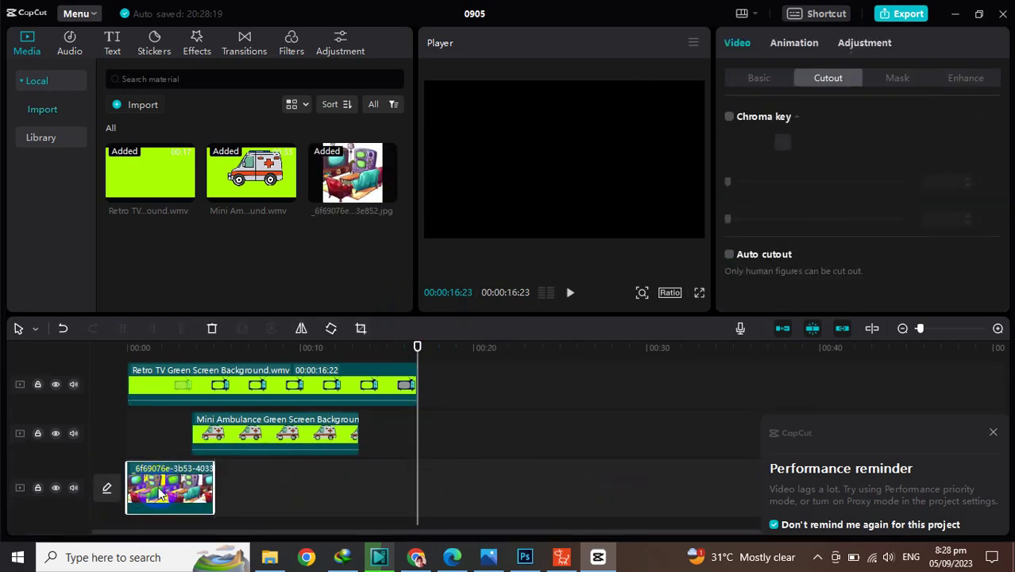
Extend the living-room image to 00:00:16:23 to match the TV clip and enlarge it in the frame.
{"action": "left_click_drag", "start_coordinate": [214, 475], "coordinate": [412, 452]}
{"action": "left_click_drag", "start_coordinate": [416, 347], "coordinate": [113, 290]}
{"action": "left_click_drag", "start_coordinate": [647, 236], "coordinate": [710, 256]}
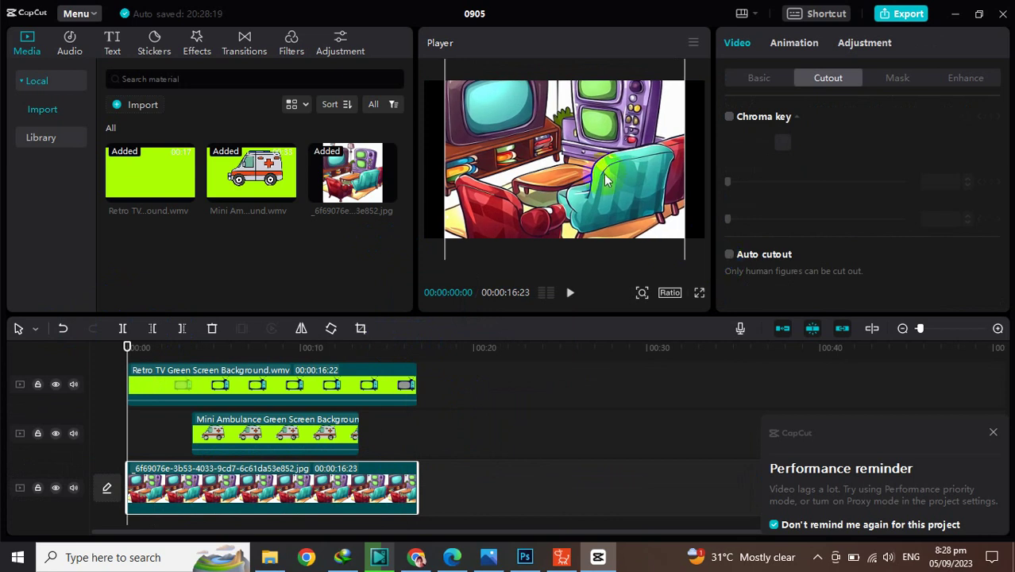
Play the composite over the living-room background and scrub back to check when the ambulance appears in the TV.
{"action": "left_click", "coordinate": [570, 300]}
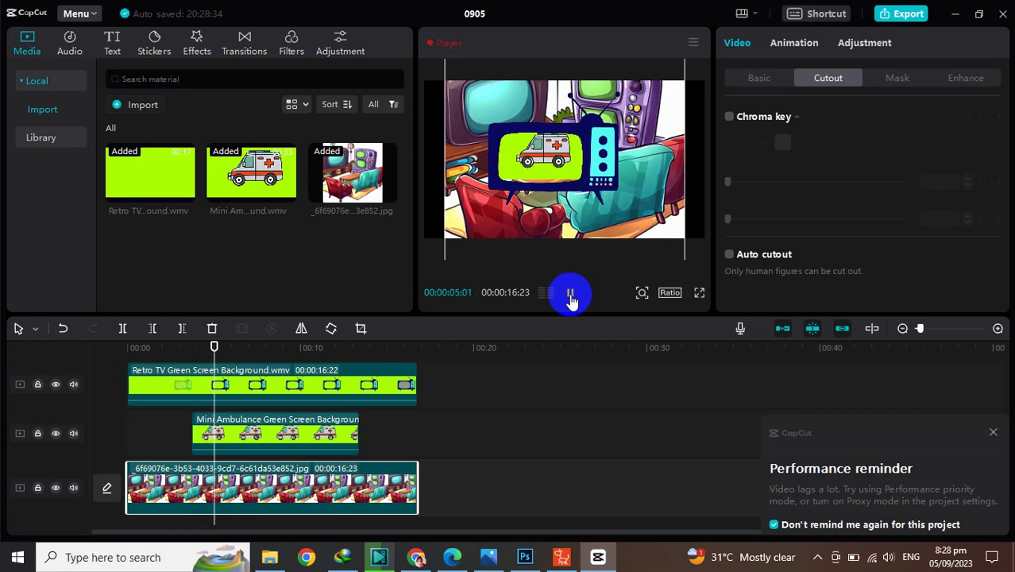
{"action": "left_click", "coordinate": [570, 296]}
{"action": "left_click_drag", "start_coordinate": [222, 345], "coordinate": [182, 347]}
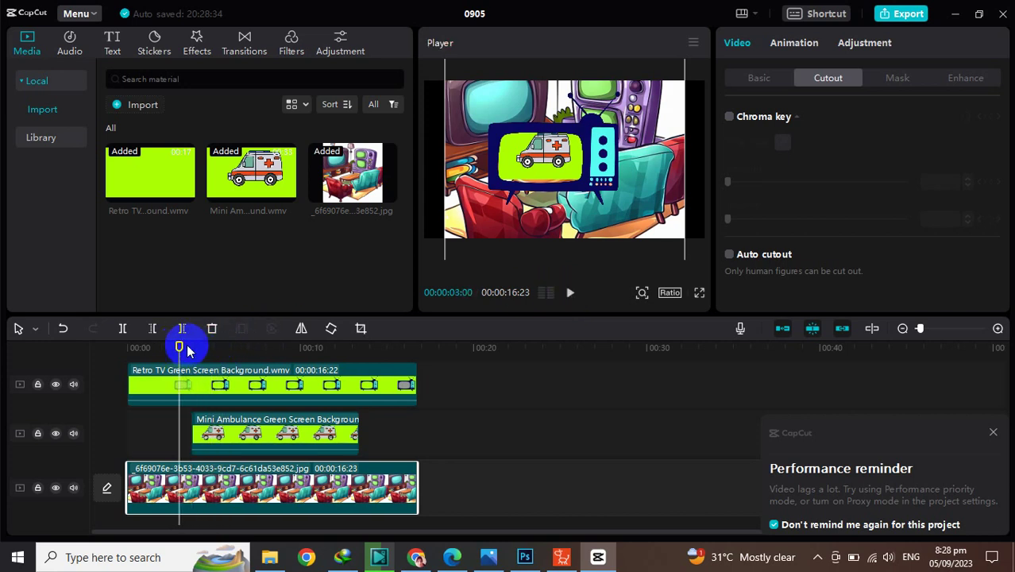
{"action": "left_click", "coordinate": [176, 380]}
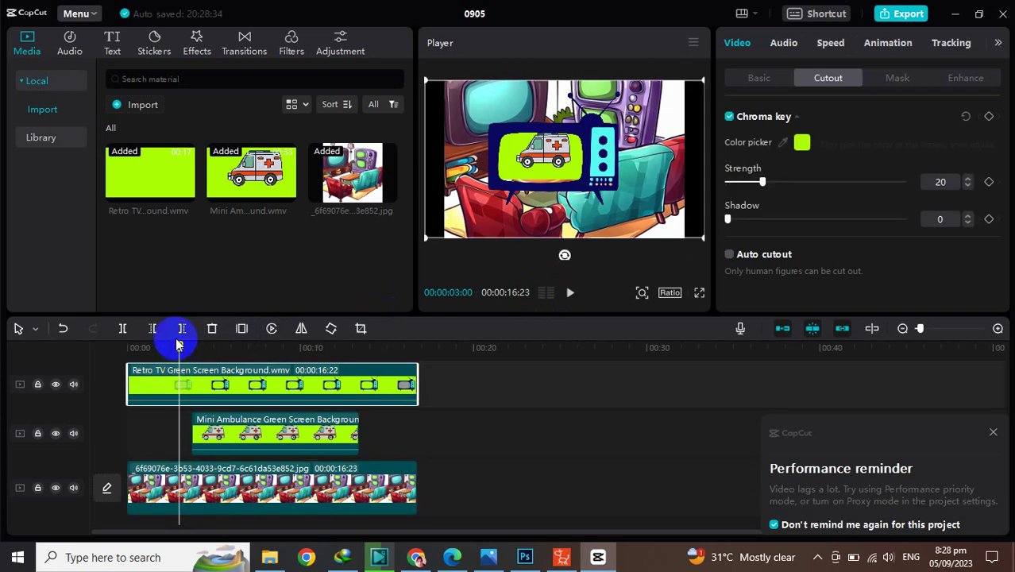
{"action": "left_click_drag", "start_coordinate": [181, 340], "coordinate": [127, 347]}
{"action": "left_click", "coordinate": [155, 348]}
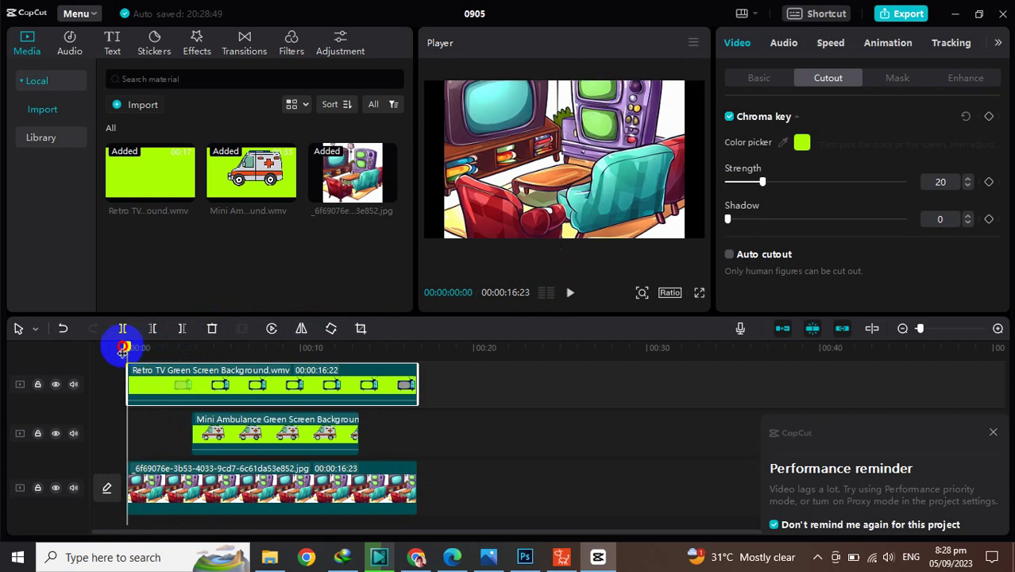
Find the moment the TV screen becomes transparent and move the Mini Ambulance clip to start there, at 00:00:02:29.
{"action": "left_click", "coordinate": [570, 295]}
{"action": "left_click", "coordinate": [570, 296]}
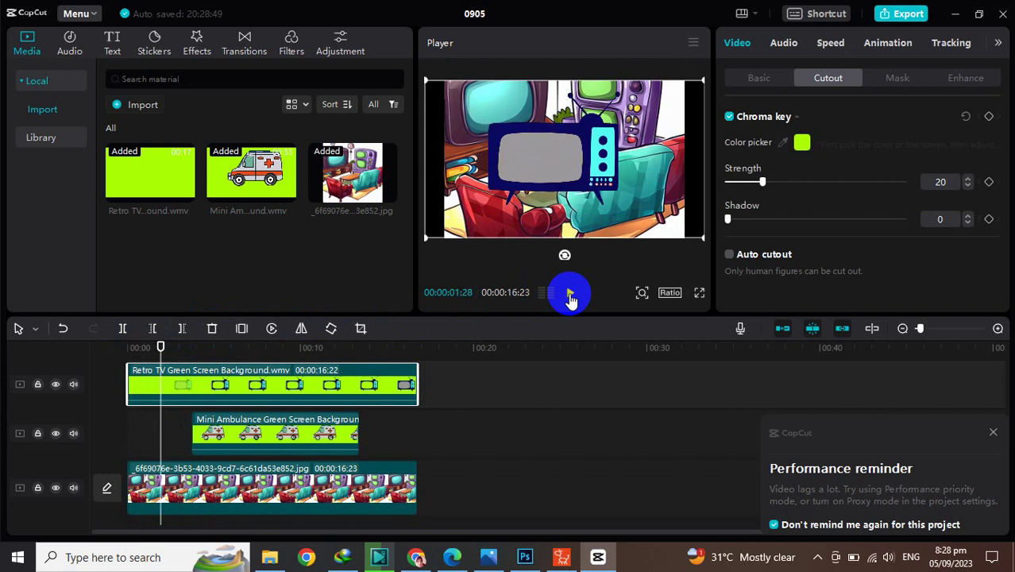
{"action": "left_click", "coordinate": [570, 295]}
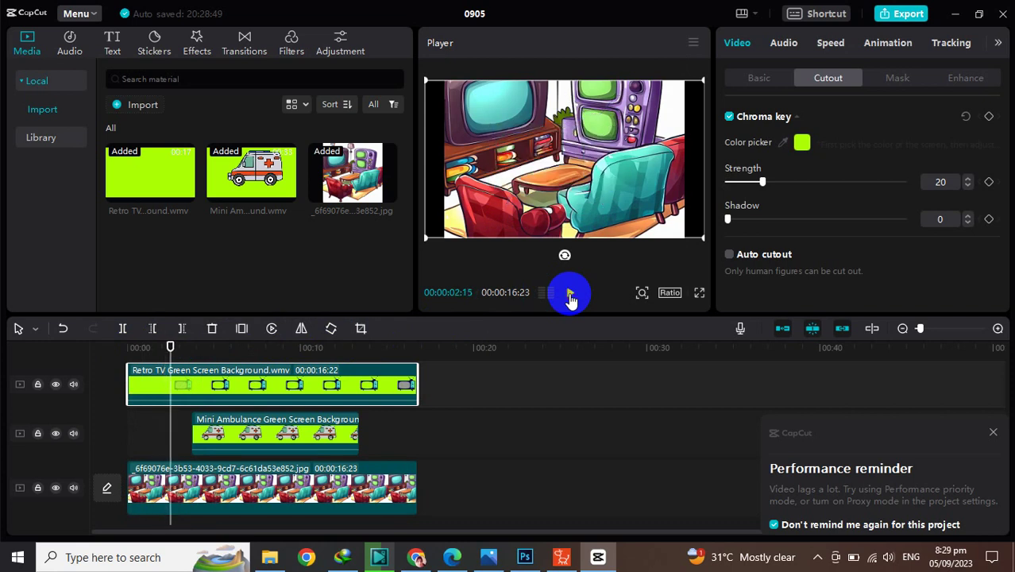
{"action": "left_click", "coordinate": [570, 295]}
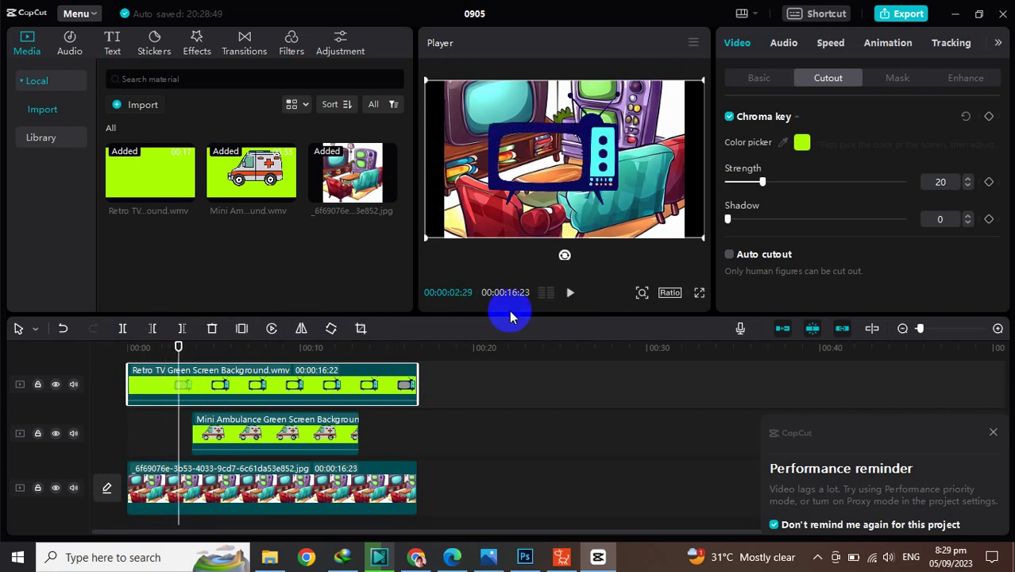
{"action": "left_click_drag", "start_coordinate": [249, 442], "coordinate": [235, 442]}
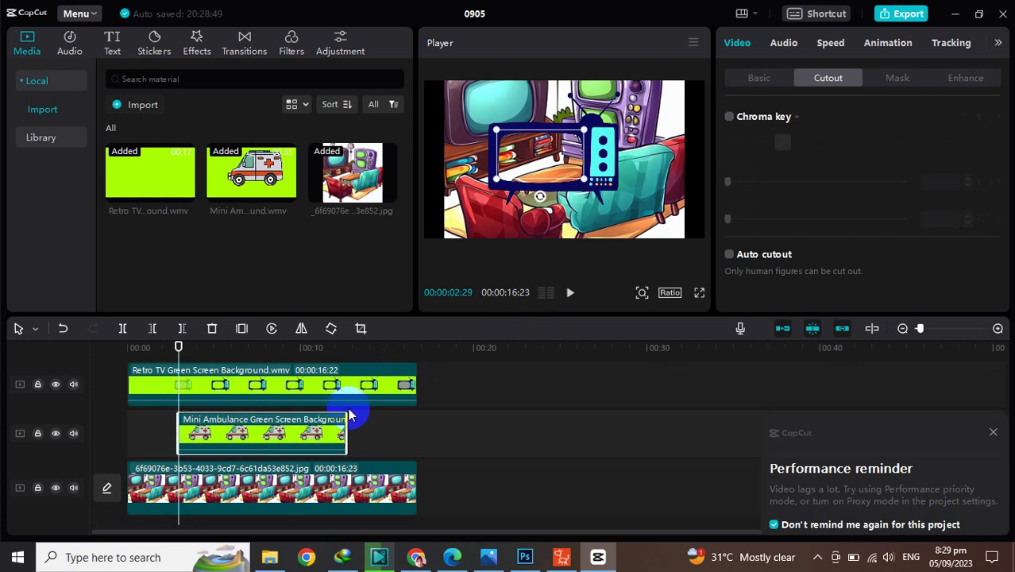
Resize and reposition the ambulance video to fill the TV screen opening, and play it to check the fit.
{"action": "left_click_drag", "start_coordinate": [585, 180], "coordinate": [569, 173]}
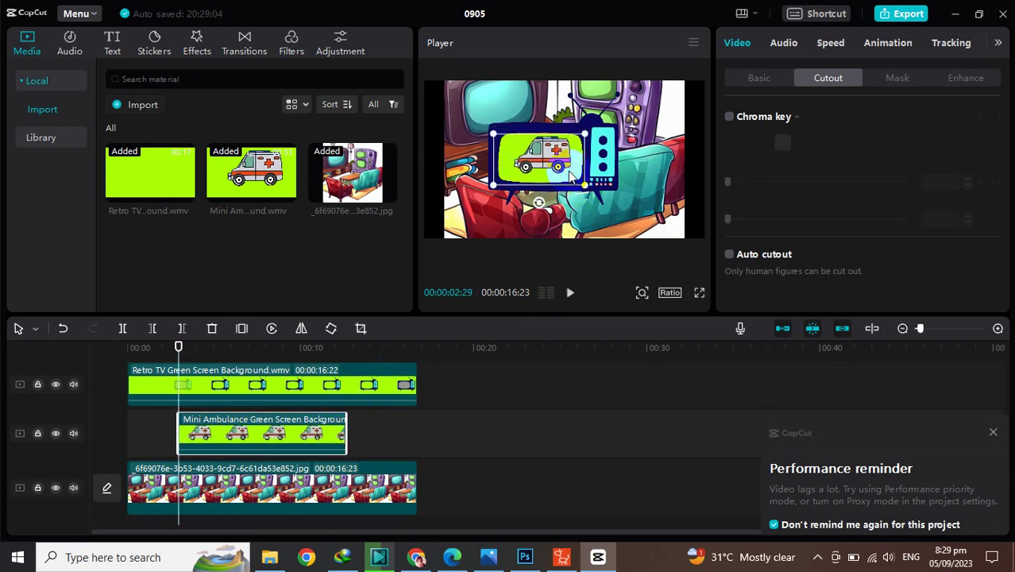
{"action": "left_click", "coordinate": [570, 294]}
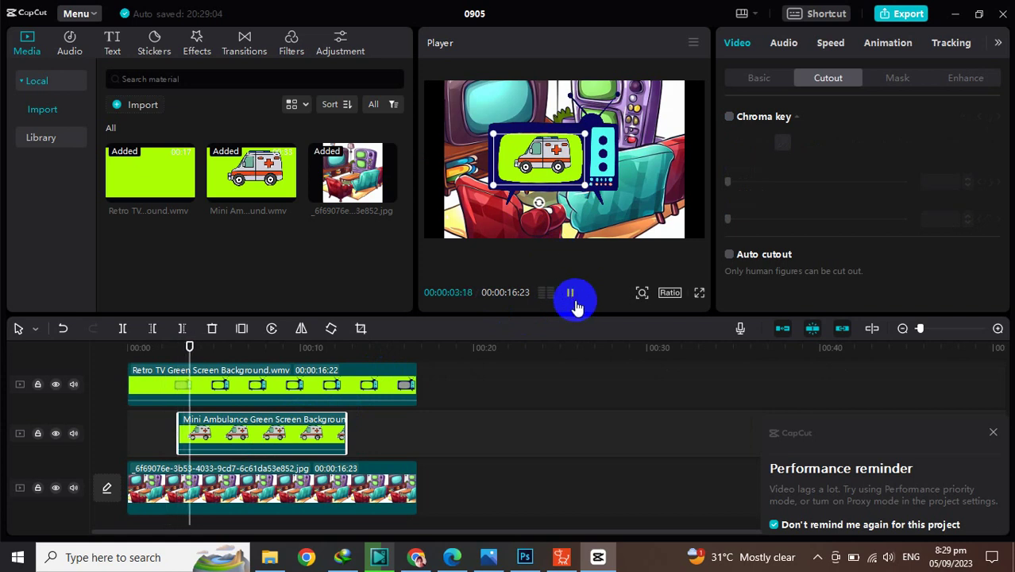